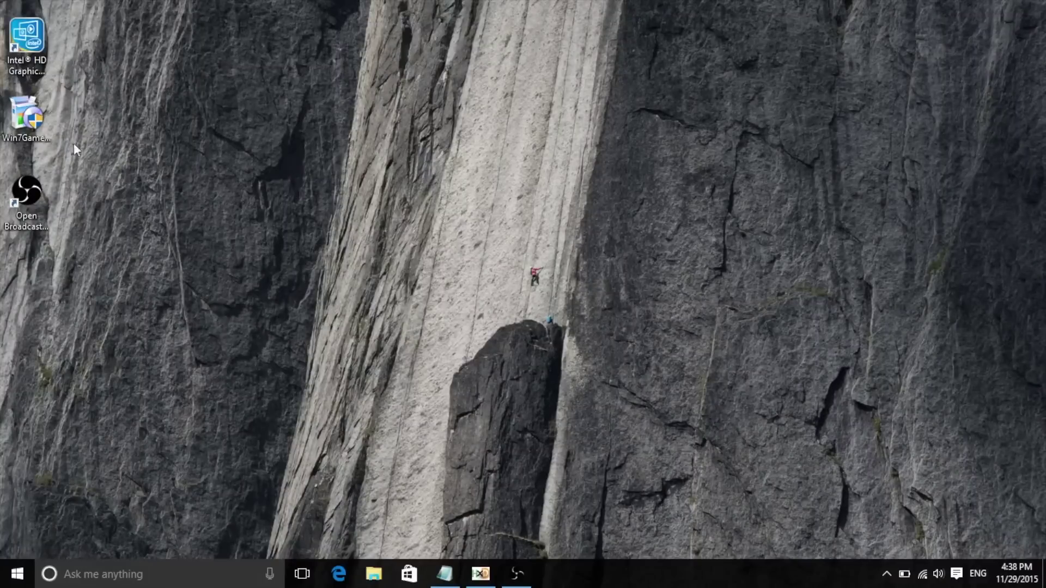
Launch the Win7GamesForWin10-Setup installer from its desktop icon, accepting the UAC prompt
left_click(31, 117)
left_click(528, 285)
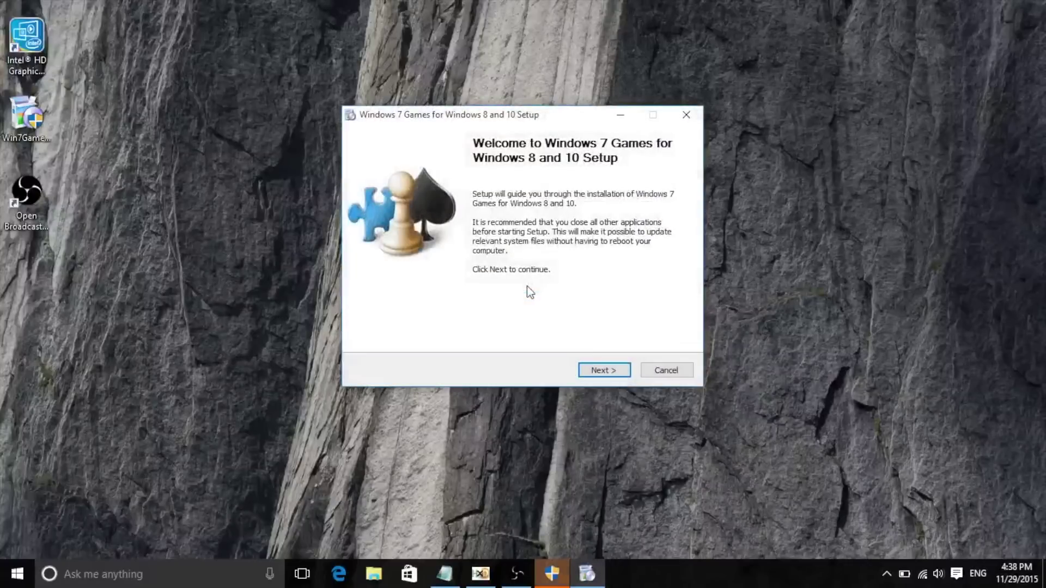
Install all Windows 7 game components to the default Microsoft Games location, then finish the wizard
left_click(613, 370)
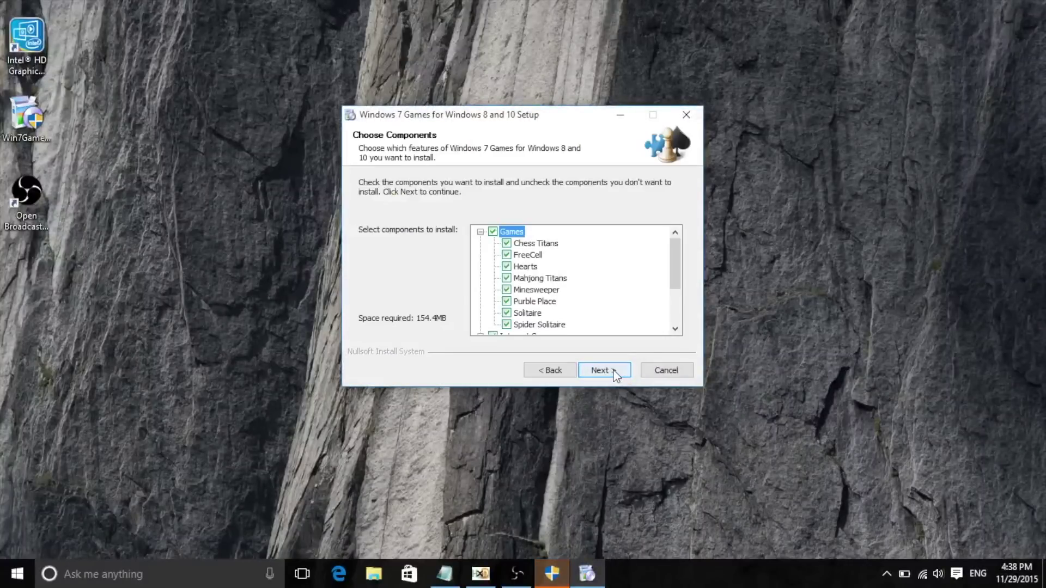
scroll(679, 257, "down", 2)
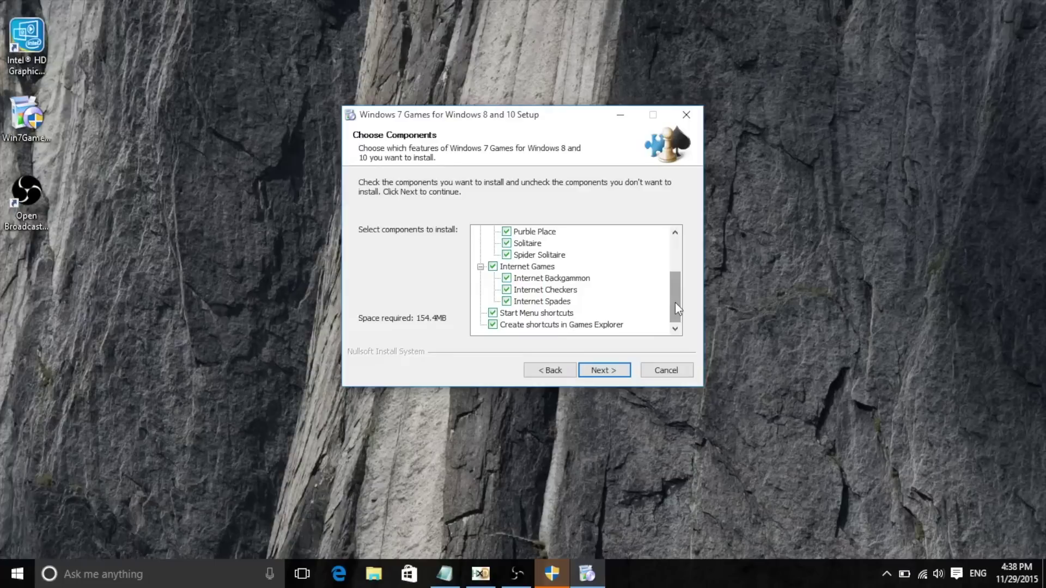
left_click(604, 371)
left_click(603, 373)
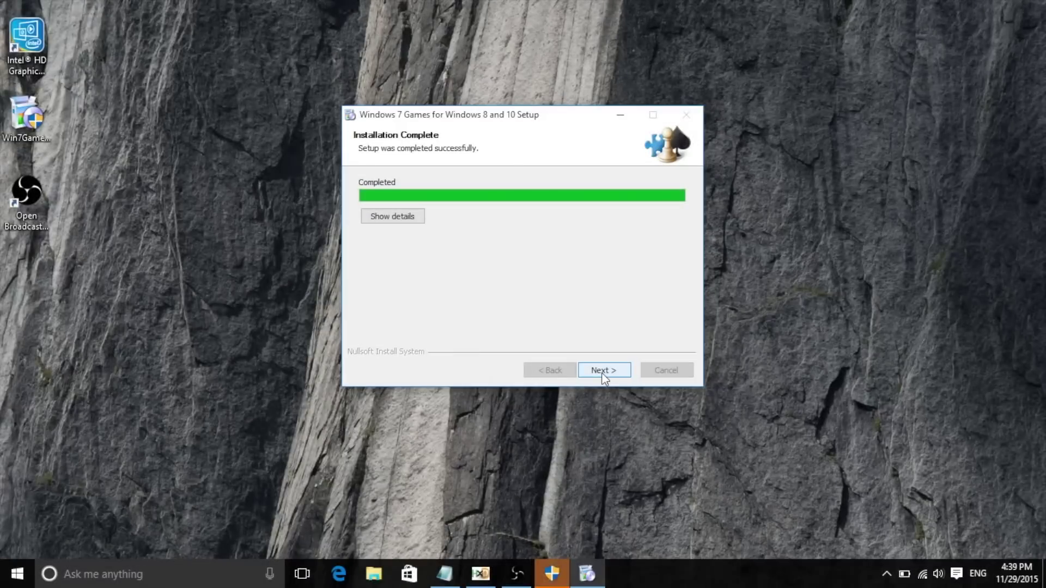
left_click(603, 372)
left_click(602, 374)
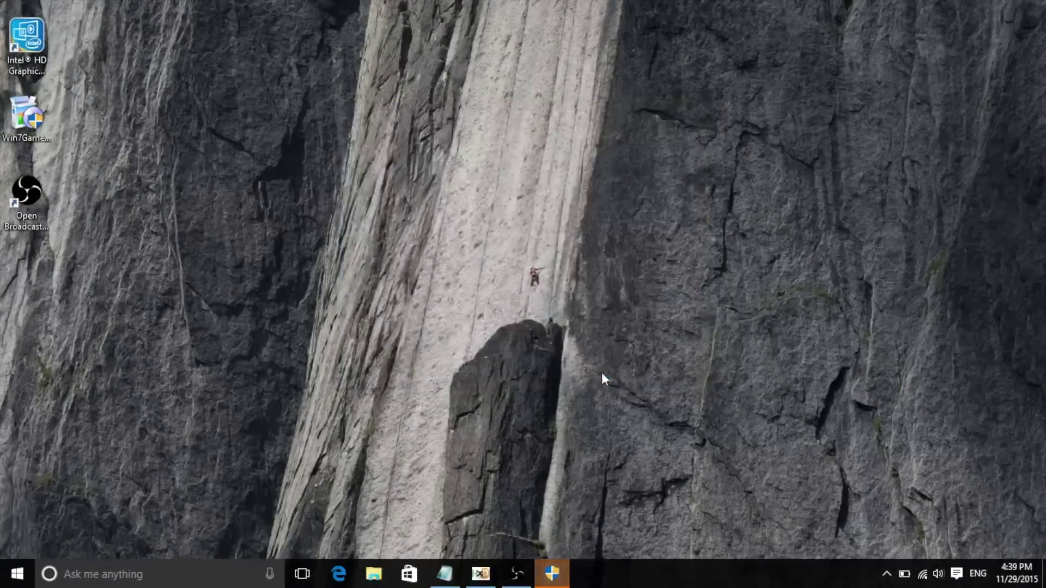
left_click(18, 573)
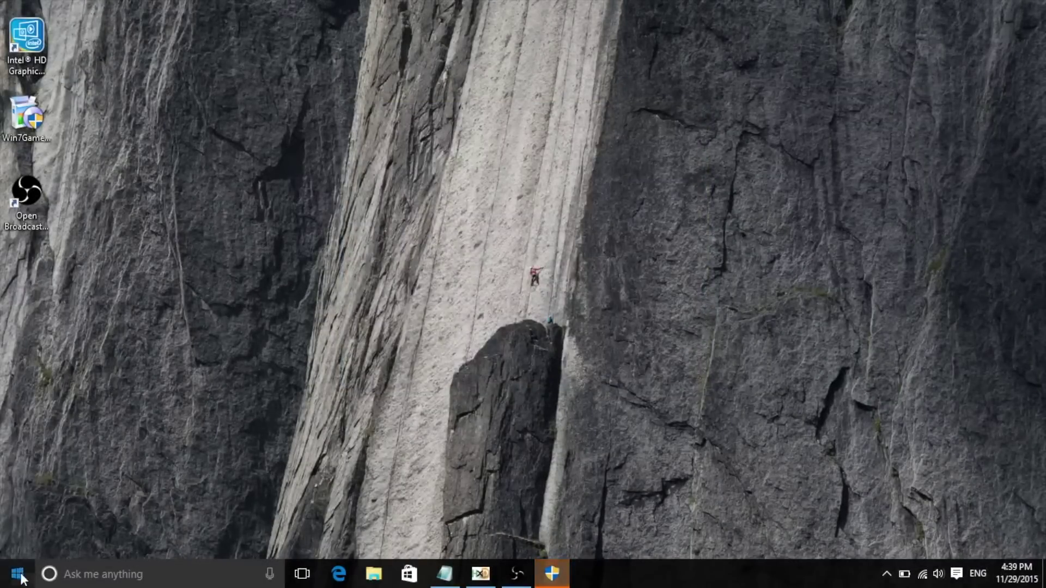
left_click(57, 542)
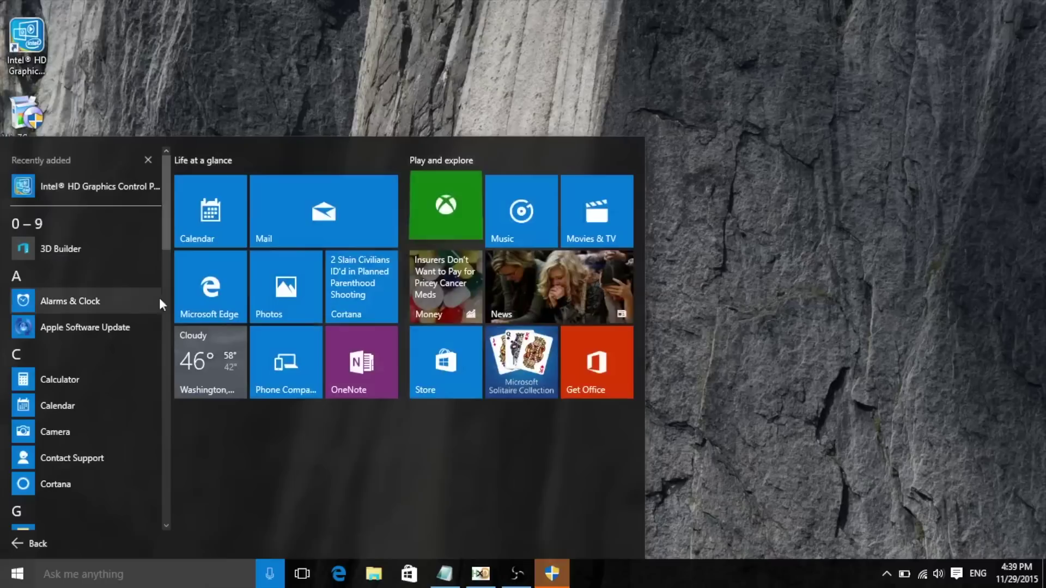
left_click_drag(168, 238, 166, 312)
left_click(117, 237)
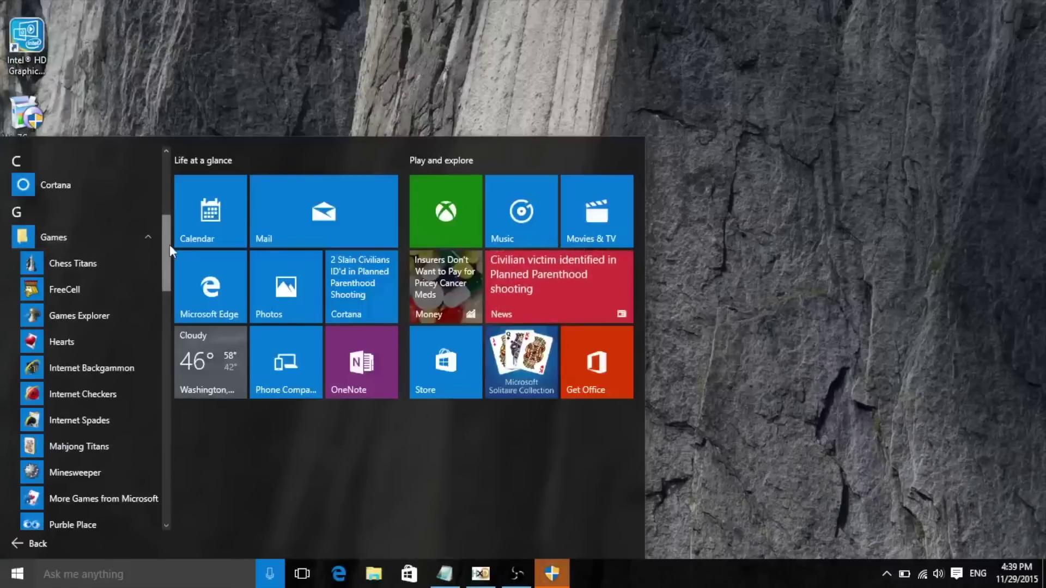
left_click_drag(164, 247, 165, 280)
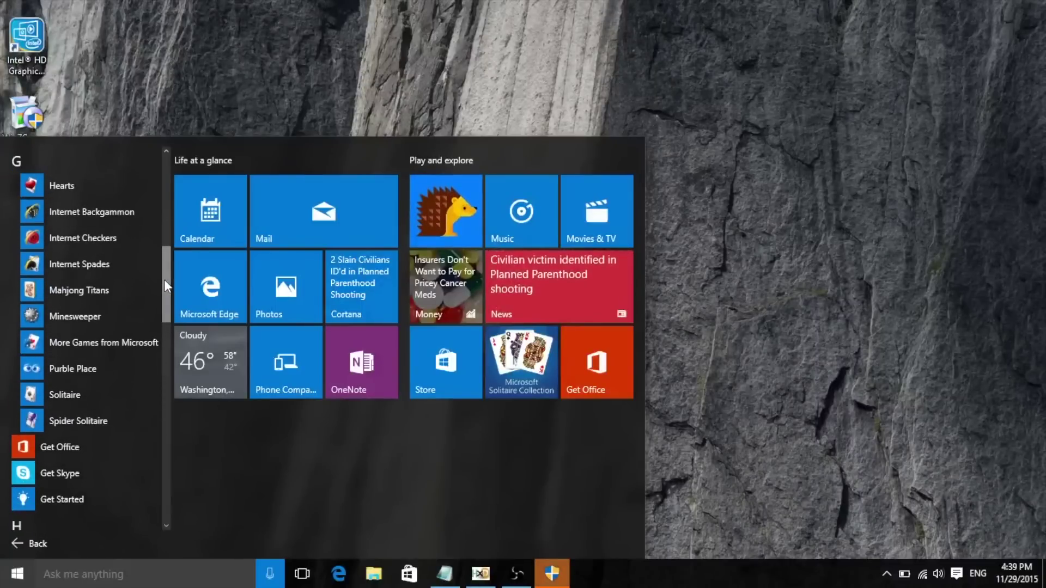
left_click(283, 126)
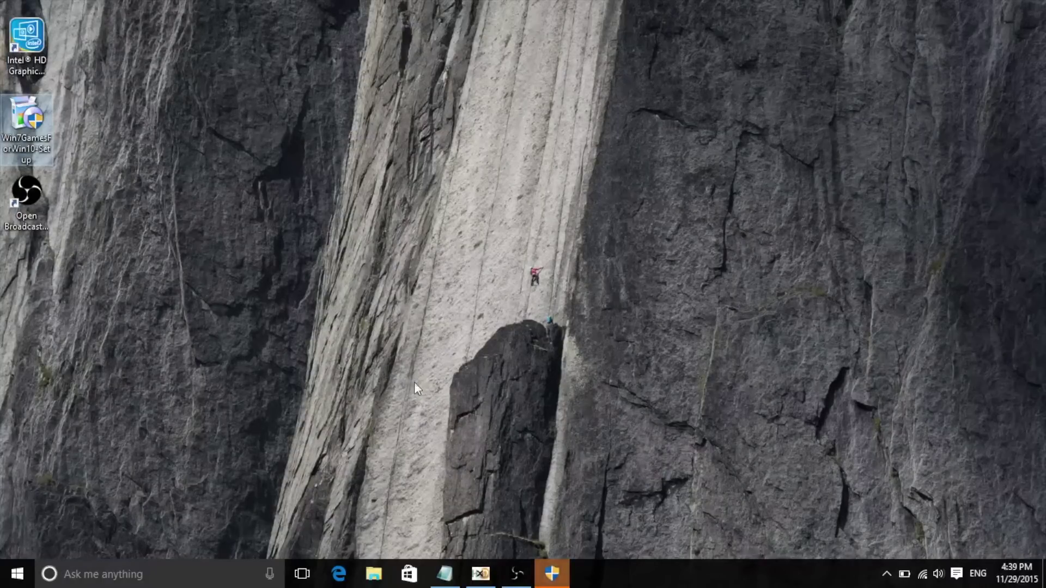
In a new File Explorer window, check Microsoft Games in C:\Program Files, then return to This PC
left_click(373, 583)
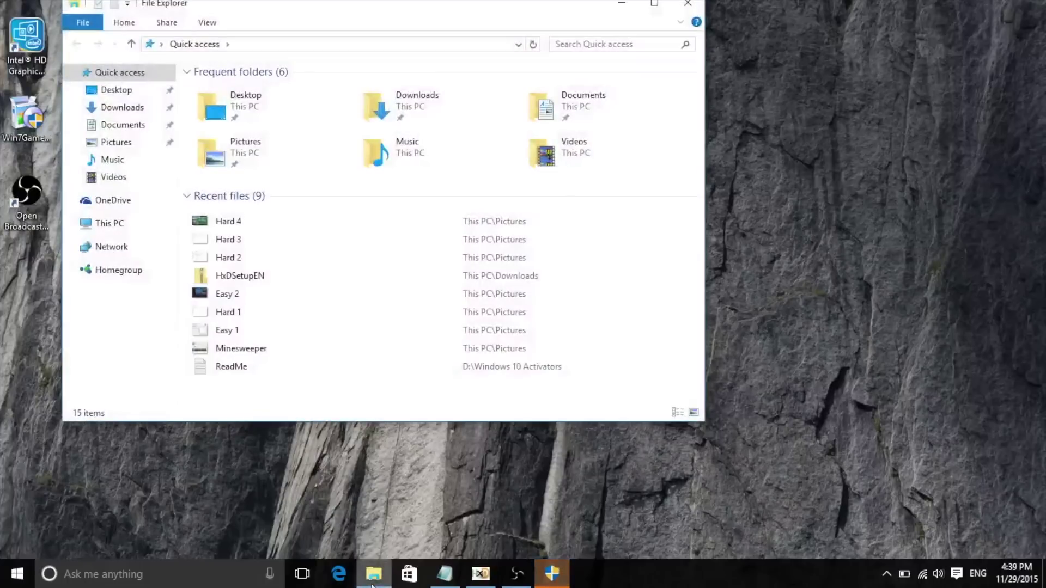
left_click(116, 224)
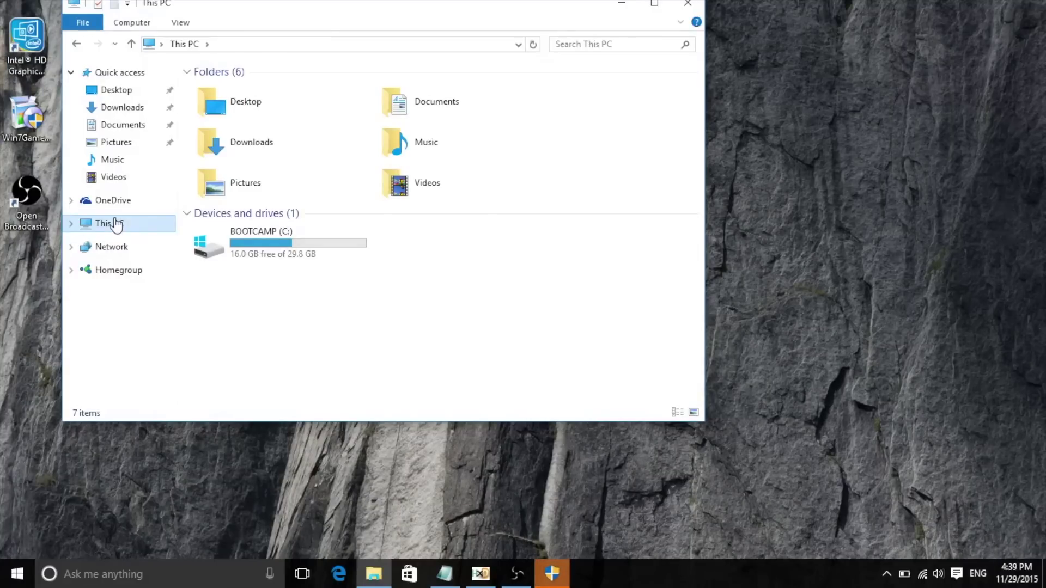
double_click(210, 250)
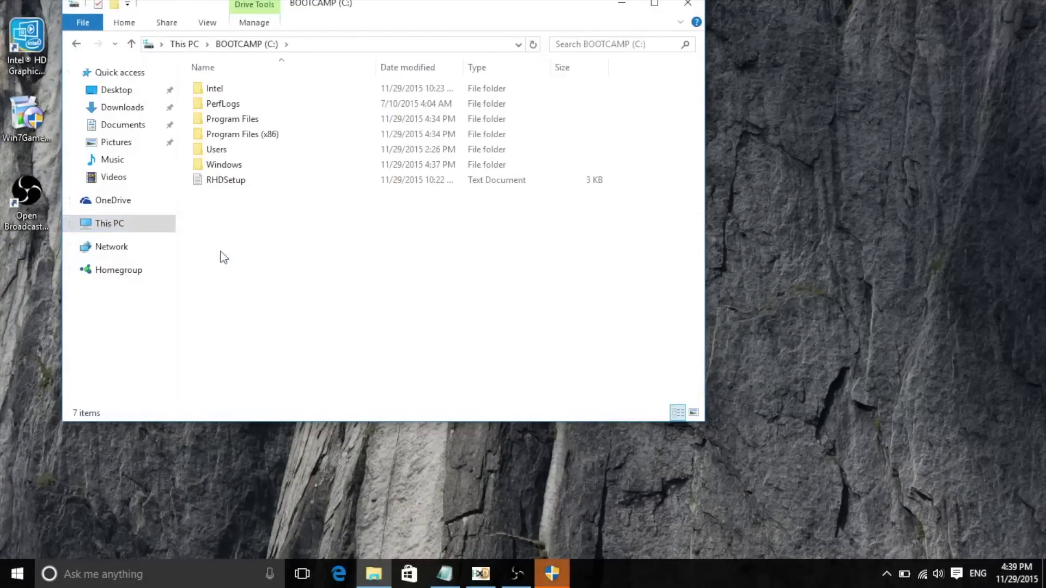
double_click(243, 118)
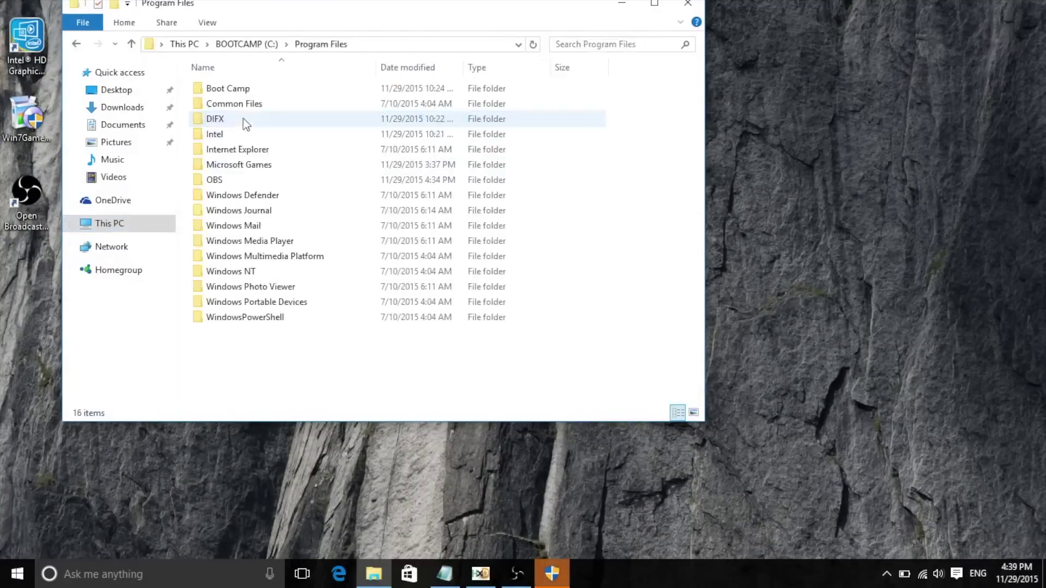
left_click(247, 164)
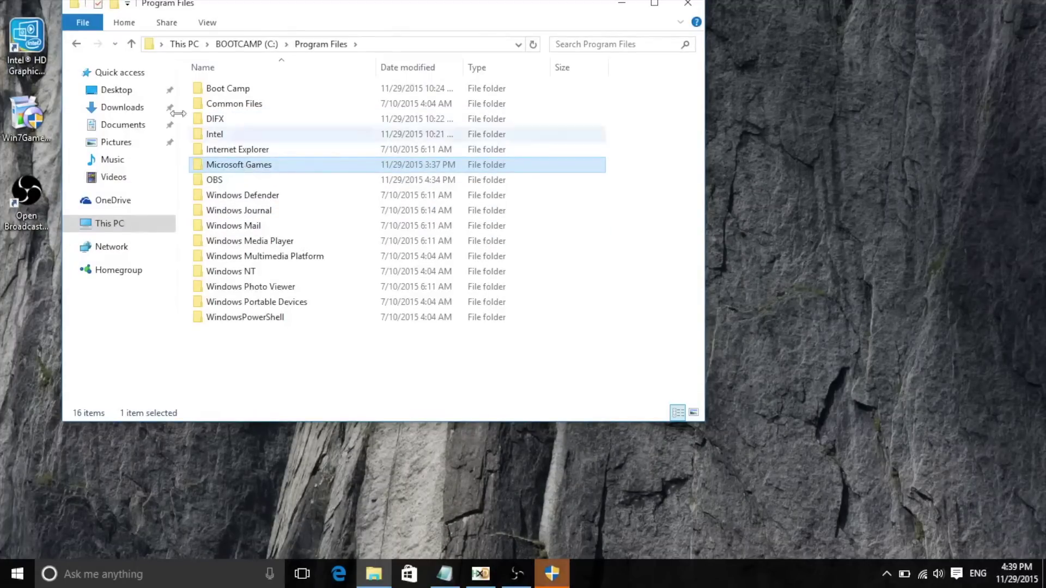
left_click(70, 45)
left_click(71, 44)
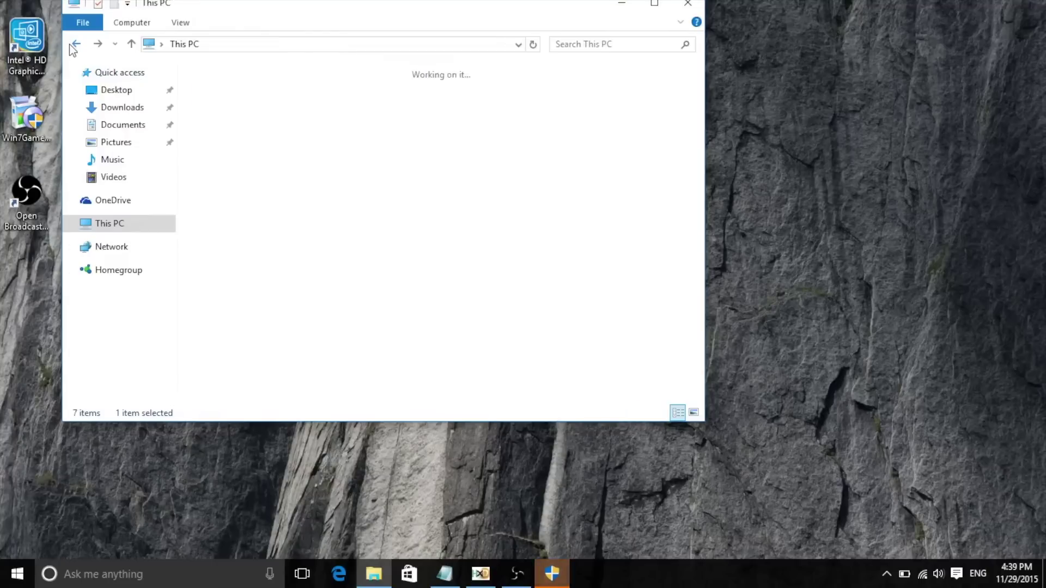
Browse to C:\Windows\System32 and select CardGames.dll
double_click(237, 243)
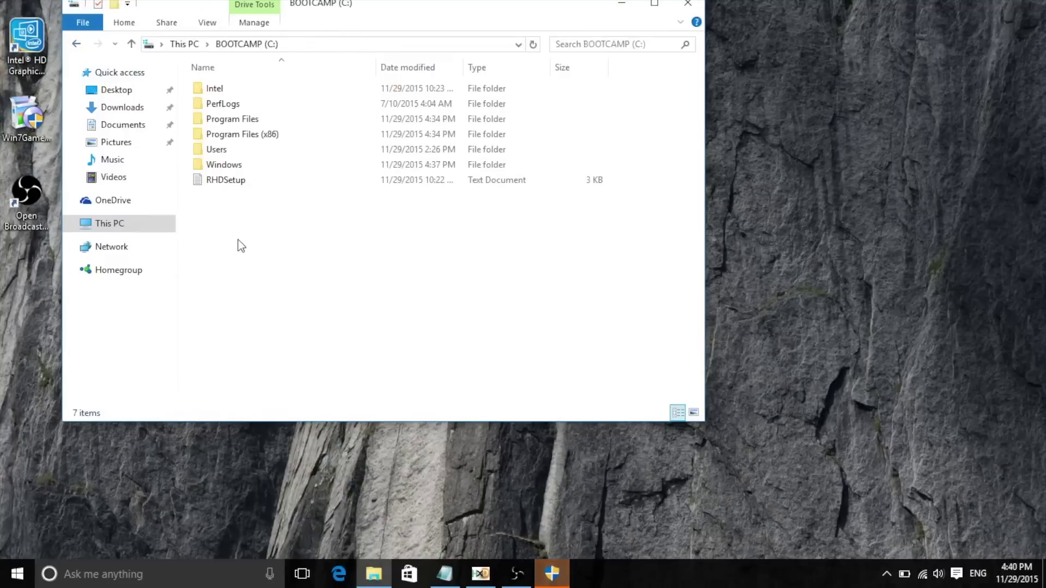
double_click(228, 166)
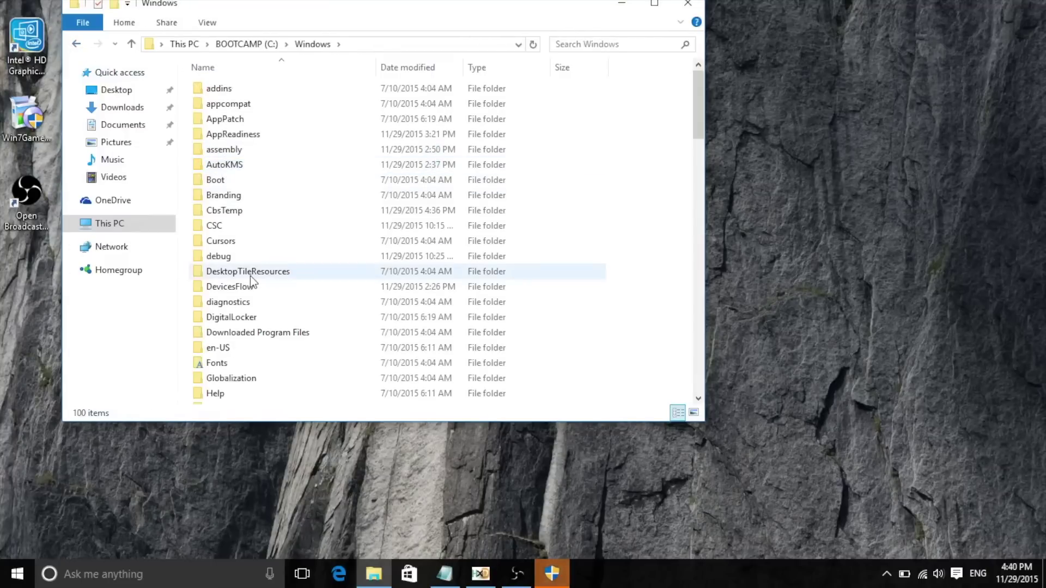
scroll(250, 276, "down", 15)
scroll(250, 276, "down", 2)
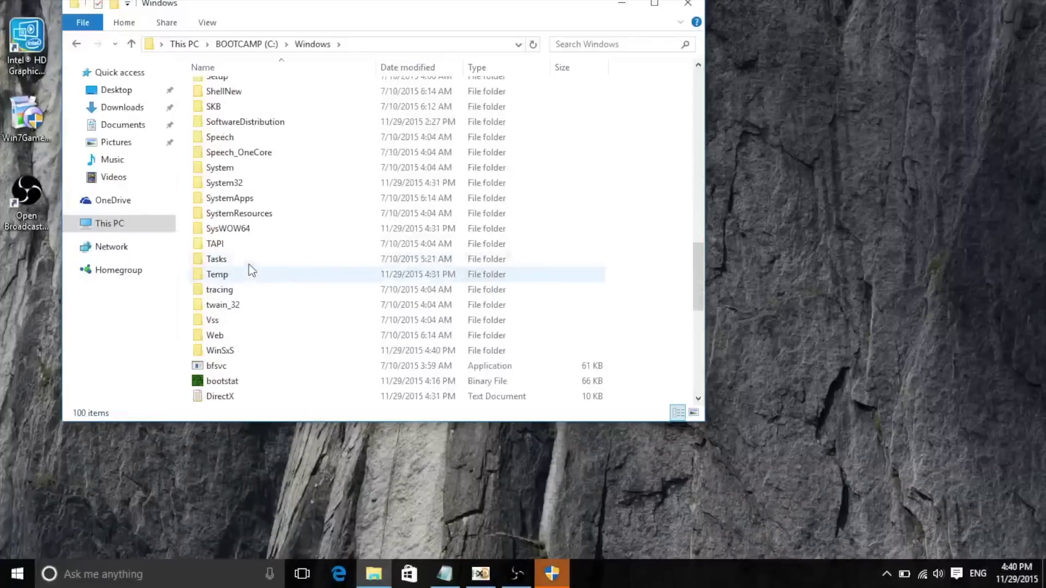
double_click(240, 180)
scroll(309, 200, "down", 20)
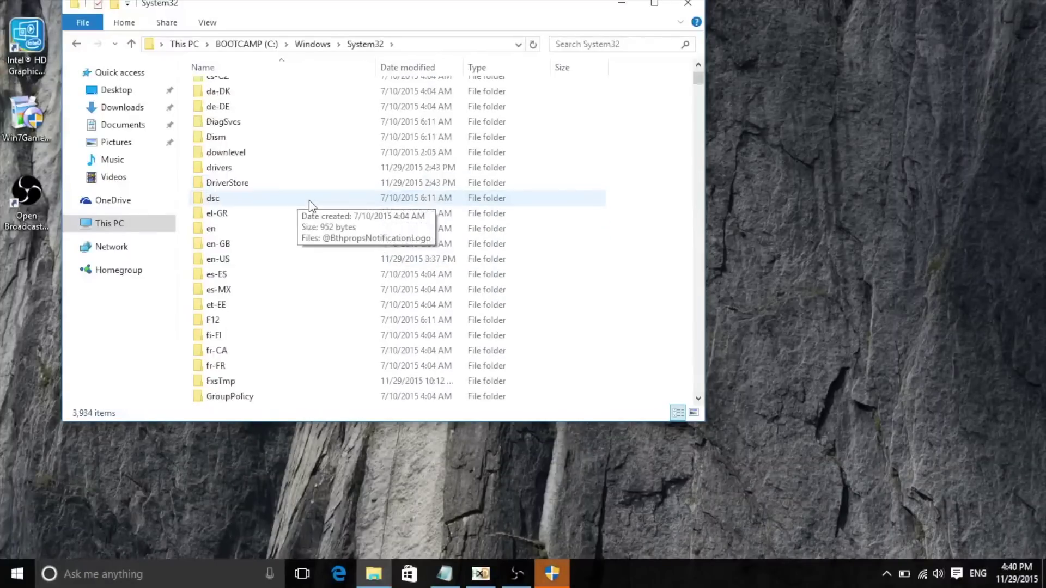
scroll(309, 200, "down", 20)
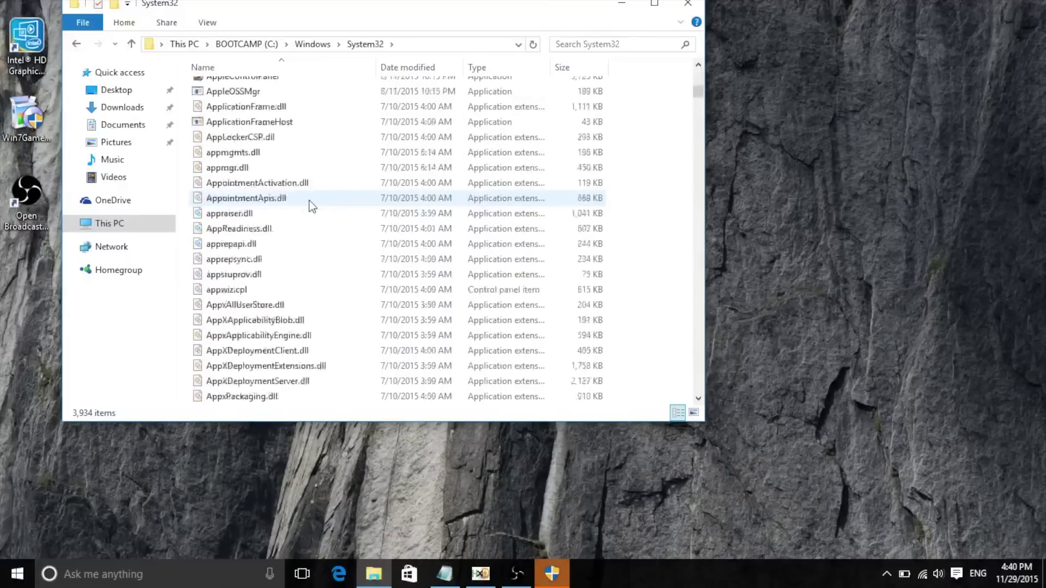
scroll(309, 200, "down", 20)
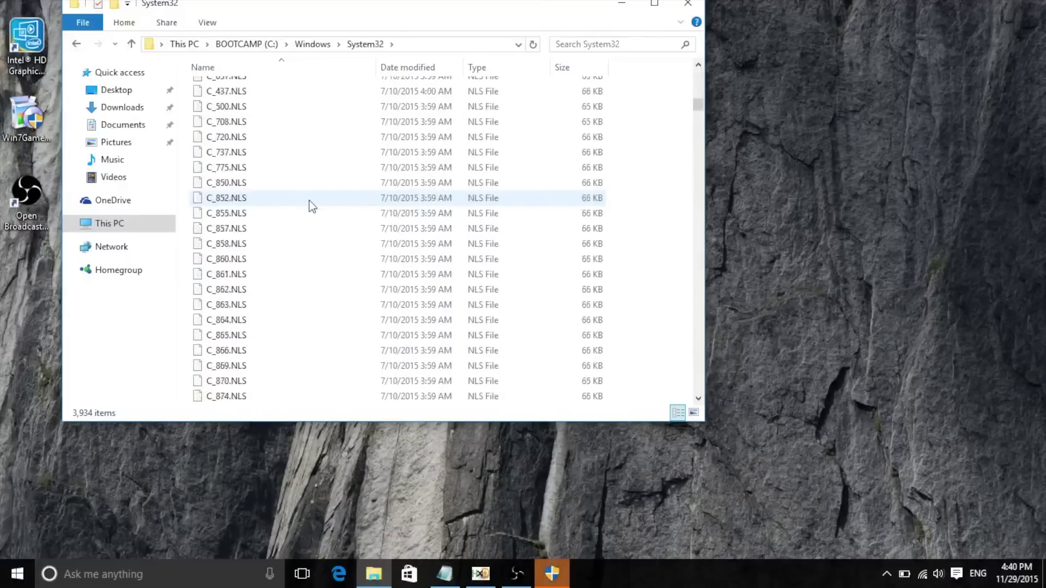
scroll(309, 200, "down", 12)
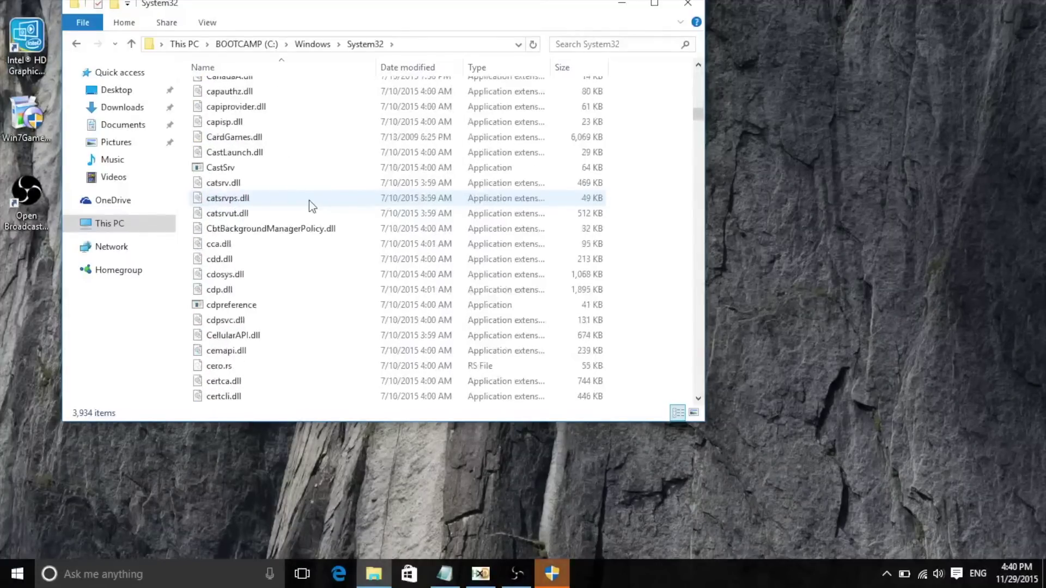
left_click(238, 143)
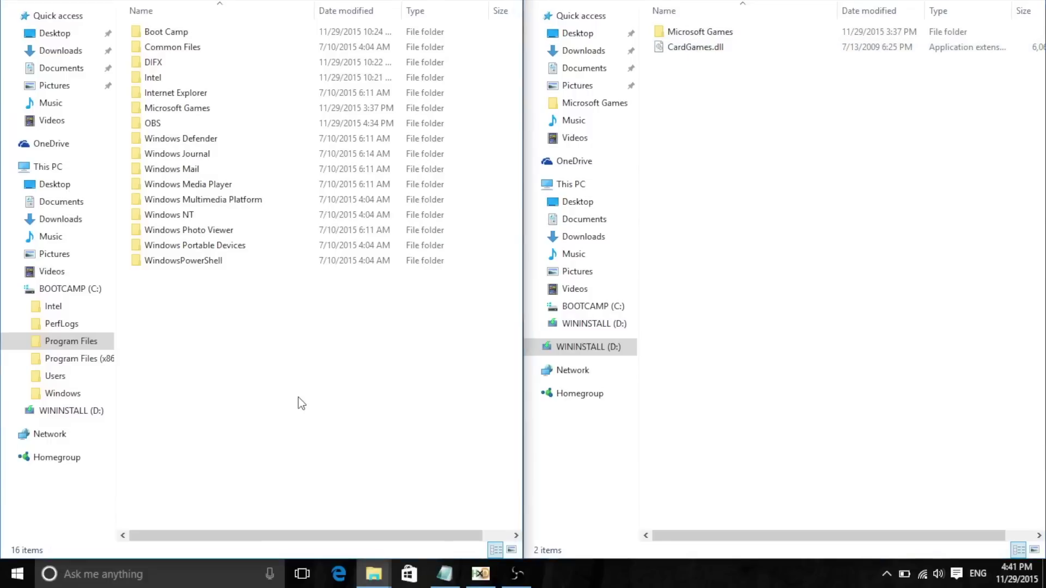
Open C:\Program Files\Microsoft Games in the first Explorer window
left_click(75, 293)
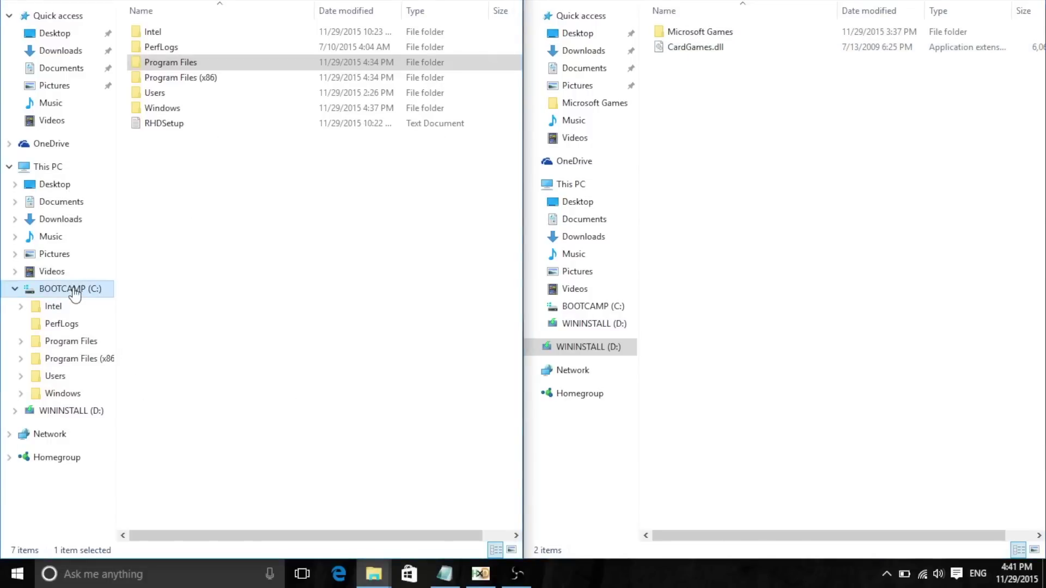
double_click(185, 63)
left_click(707, 35)
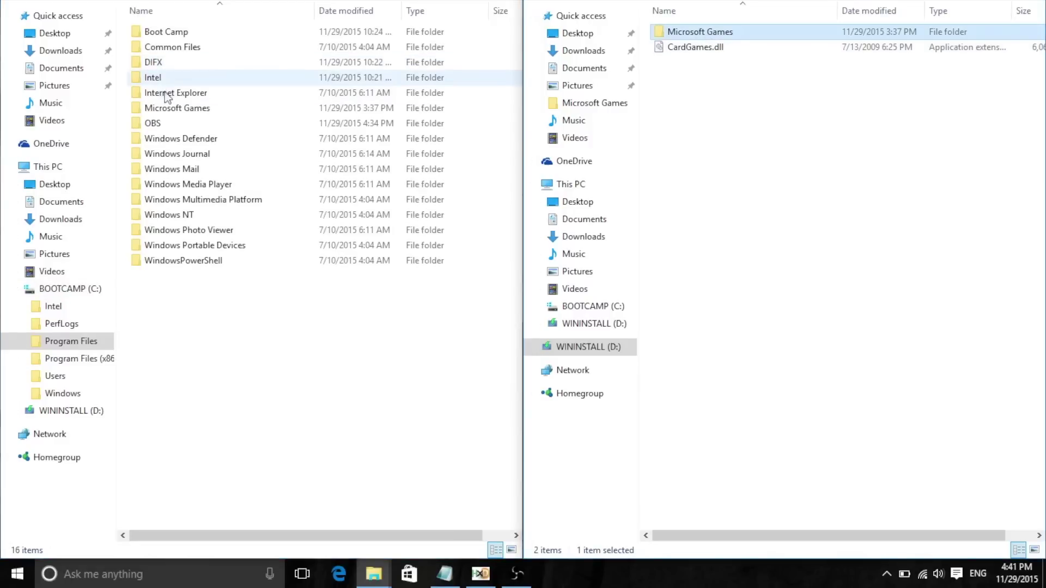
double_click(177, 109)
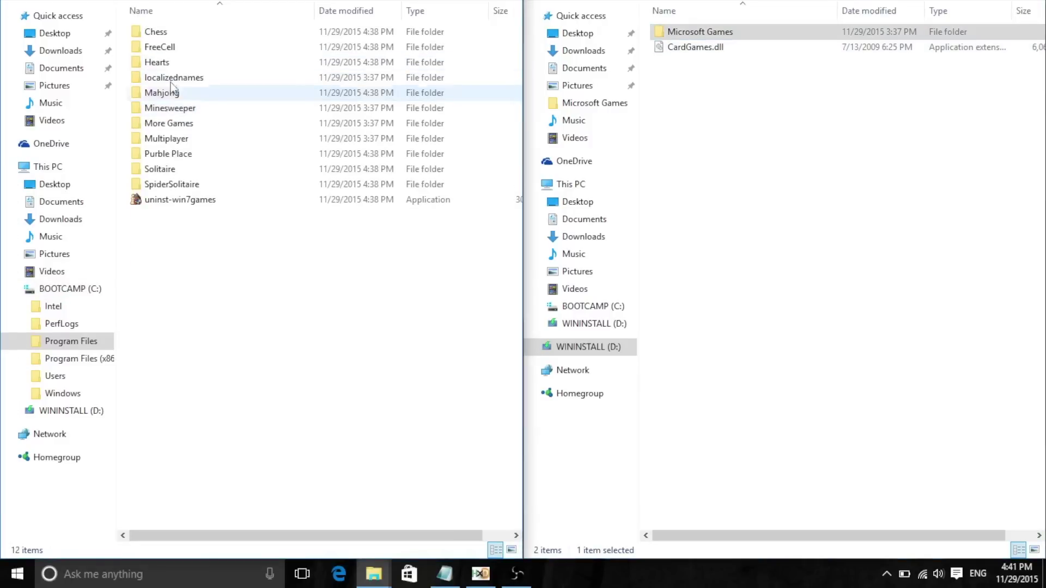
Copy CardGames.dll from the D: window into the Chess folder with admin permission, then close the D: window
left_click(691, 51)
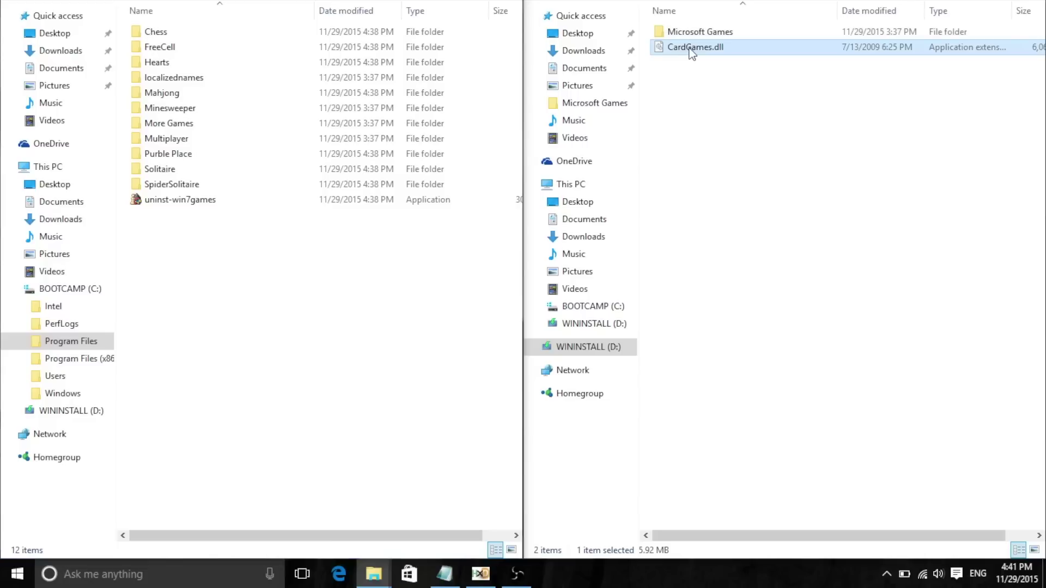
left_click_drag(691, 52, 163, 34)
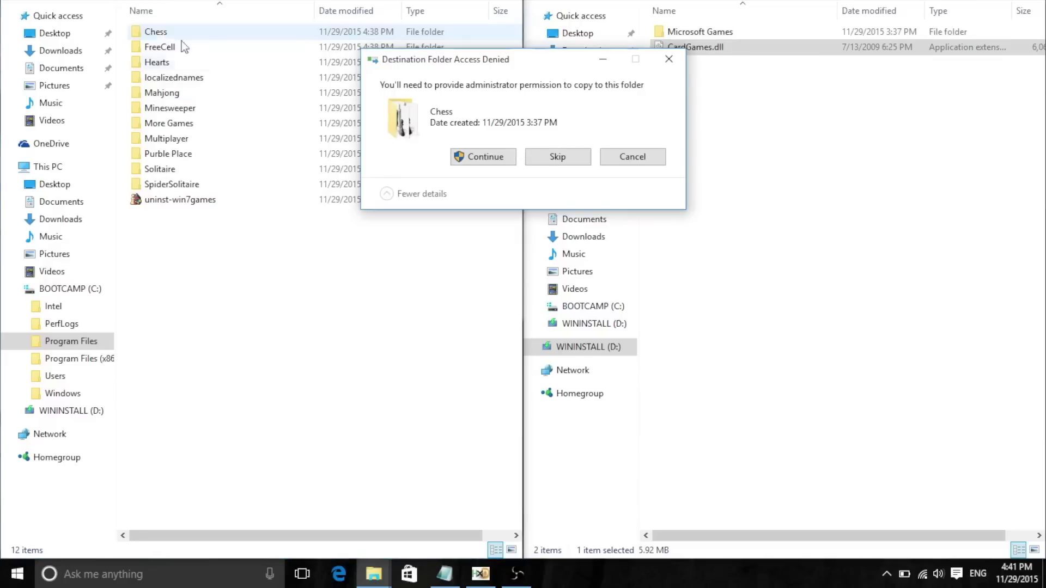
left_click(486, 158)
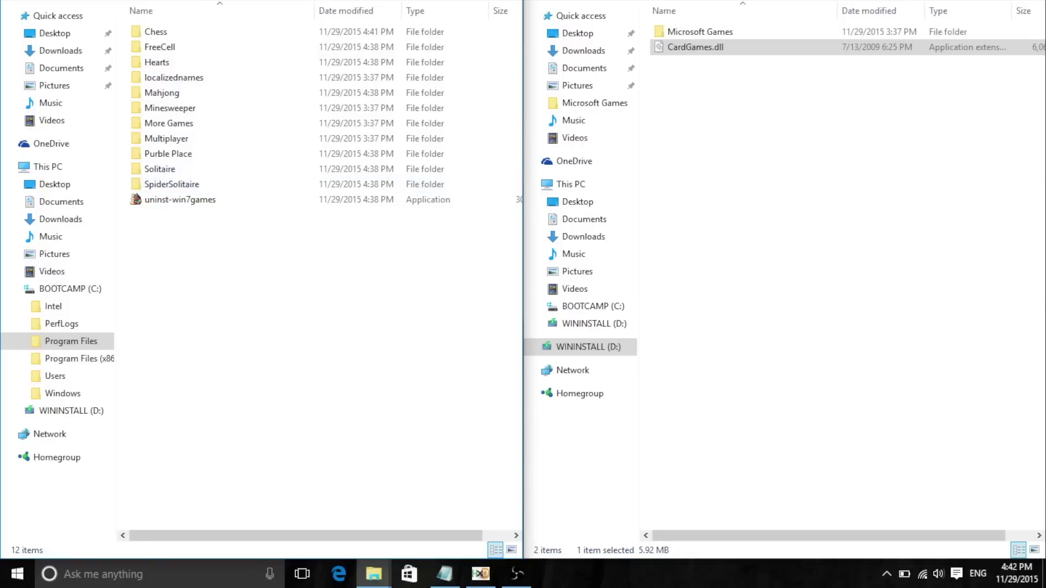
key("alt+F4")
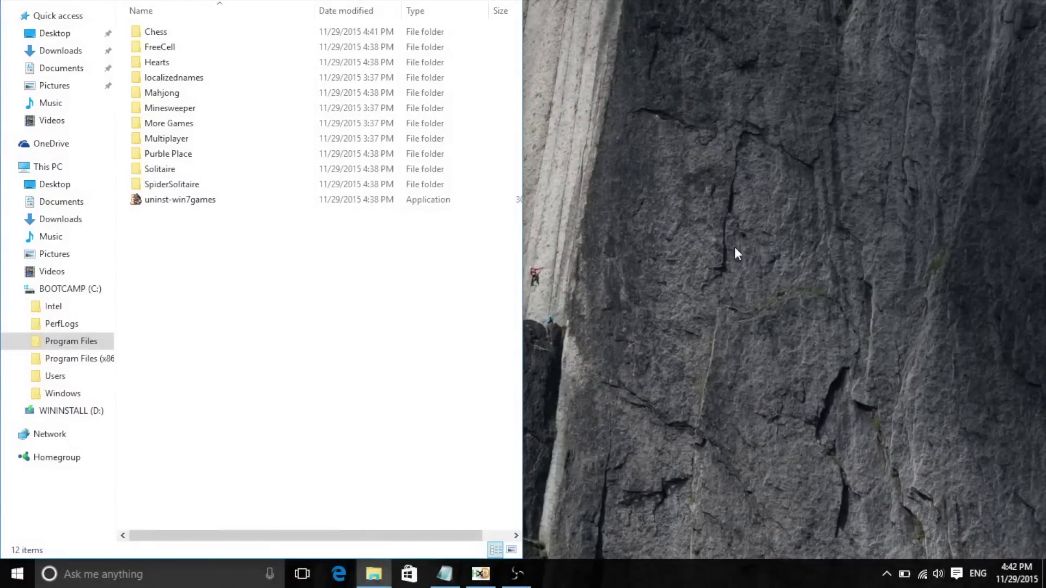
Load FreeCell.exe from the FreeCell folder into HxD, placed to the right of Explorer
left_click(479, 576)
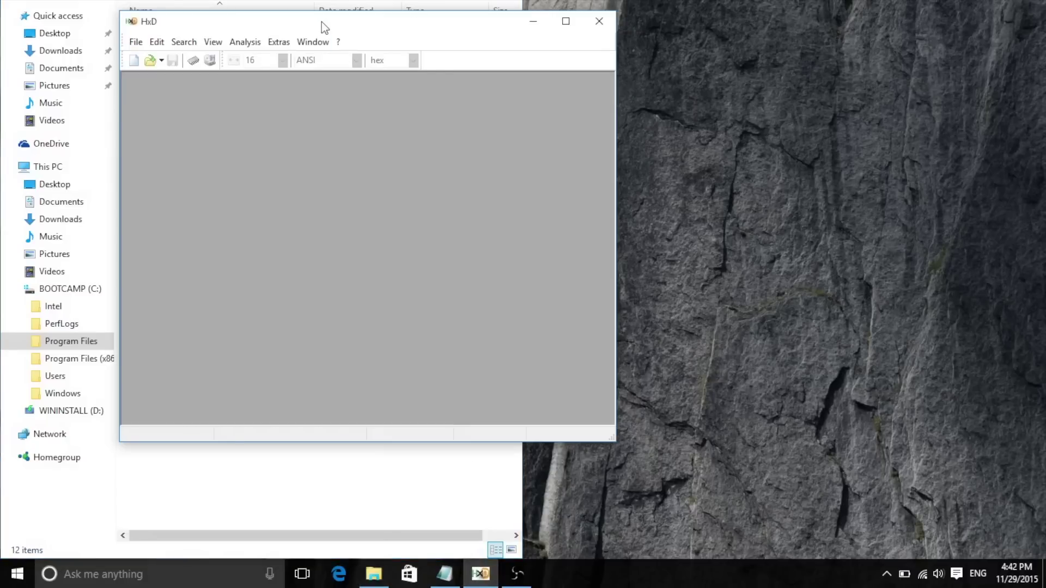
left_click_drag(321, 22, 733, 0)
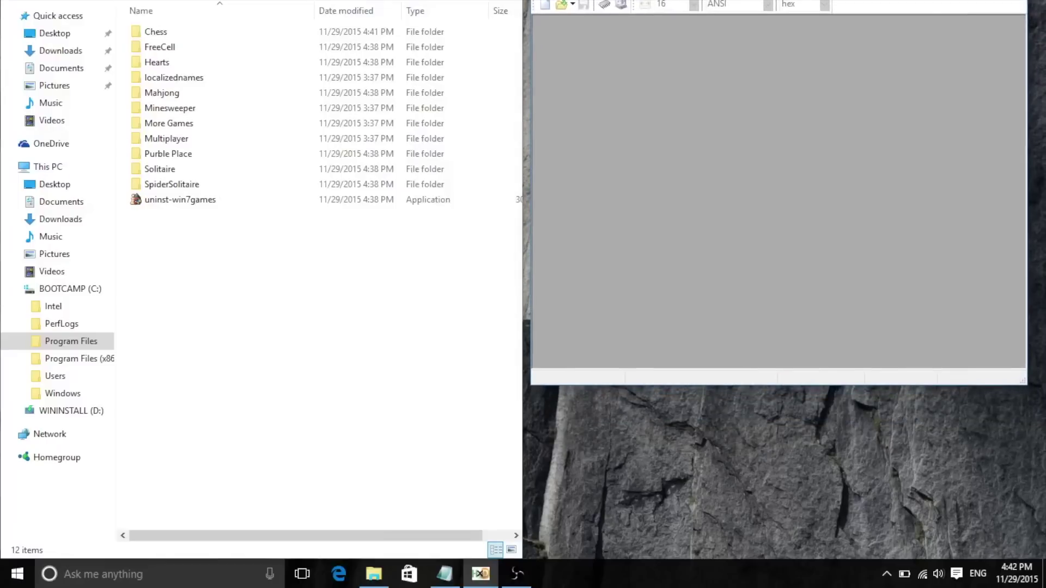
double_click(161, 49)
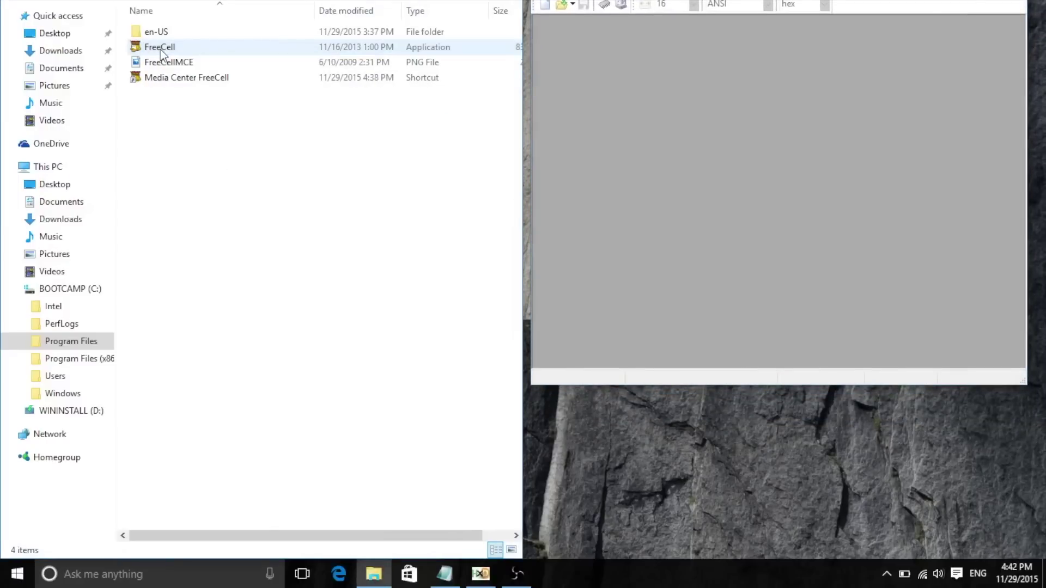
left_click(181, 46)
right_click(183, 49)
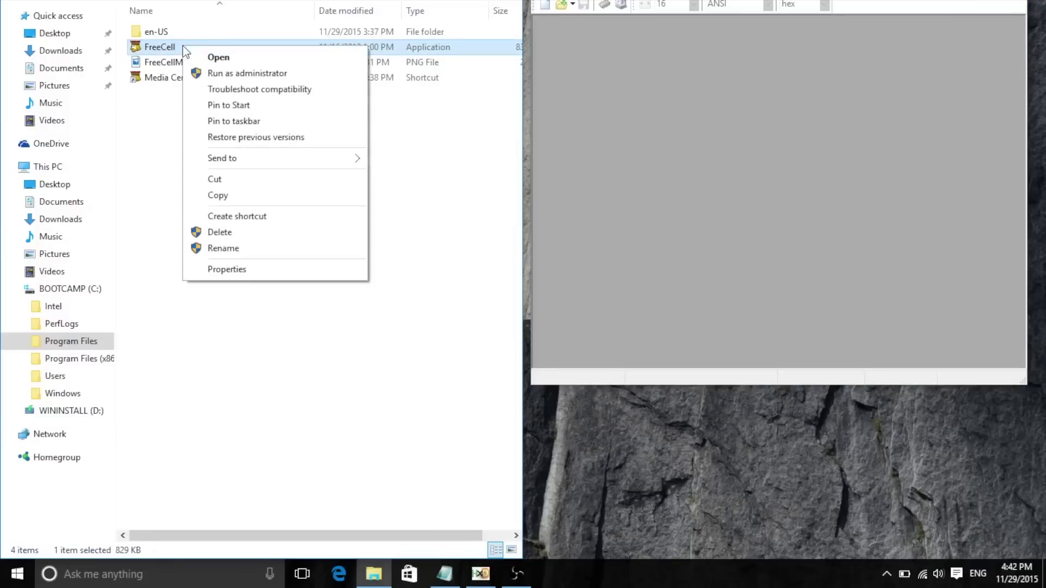
left_click(162, 146)
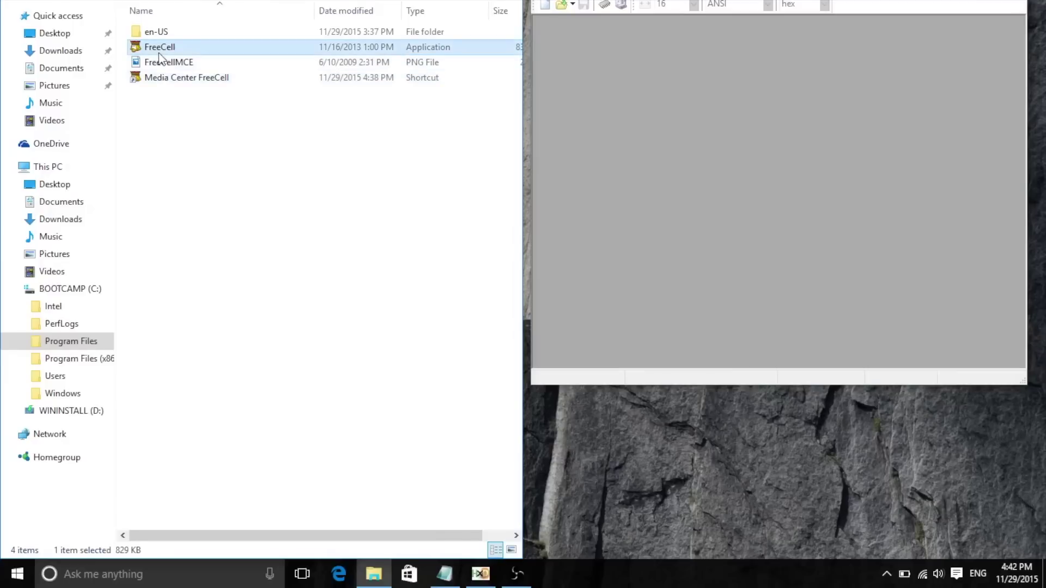
left_click_drag(163, 49, 714, 152)
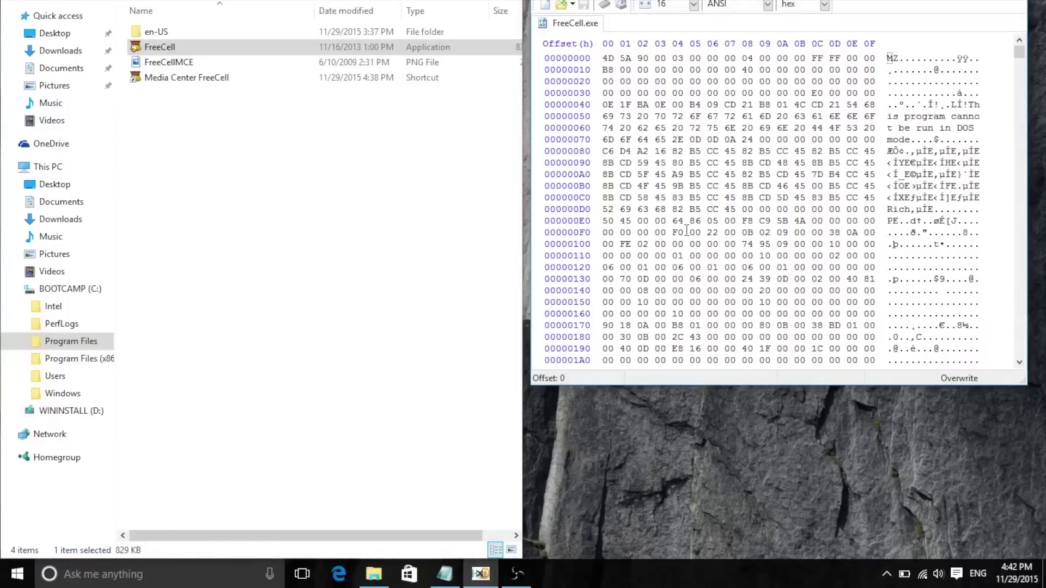
Select the leading 7D in the Notepad byte pattern, then close Notepad without saving
left_click(442, 576)
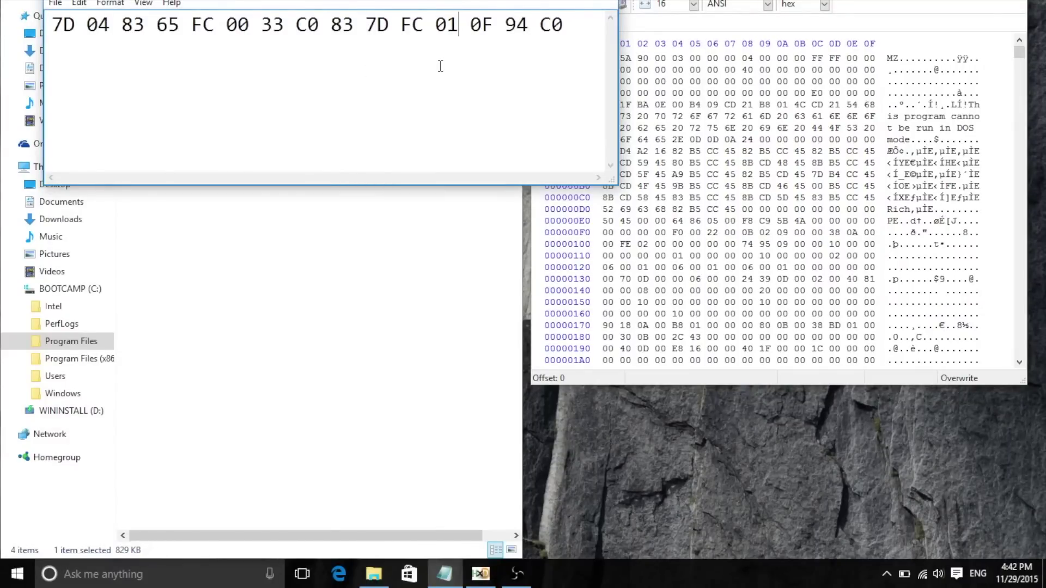
left_click(75, 26)
left_click_drag(71, 21, 43, 26)
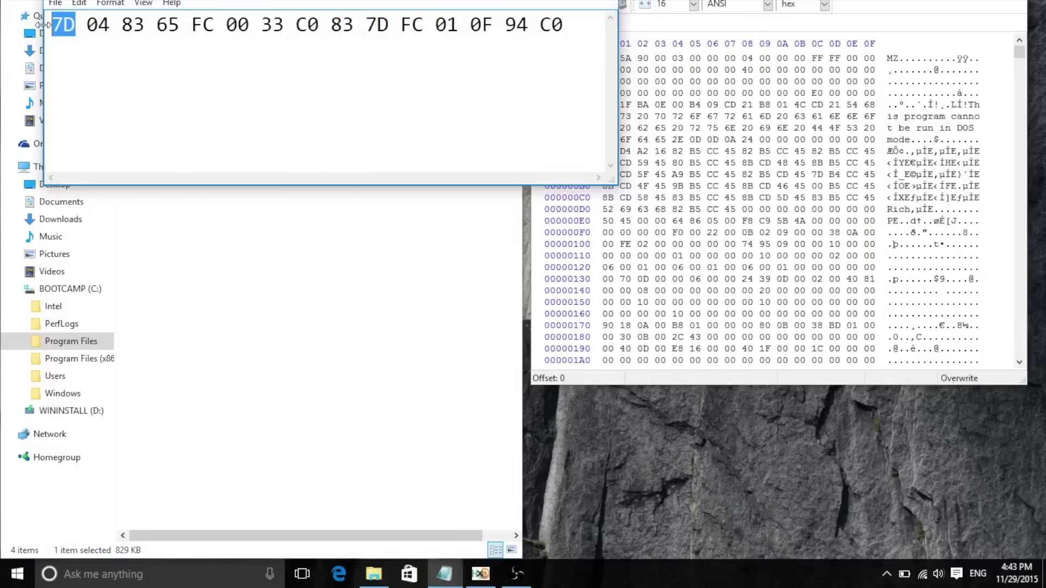
left_click(603, 1)
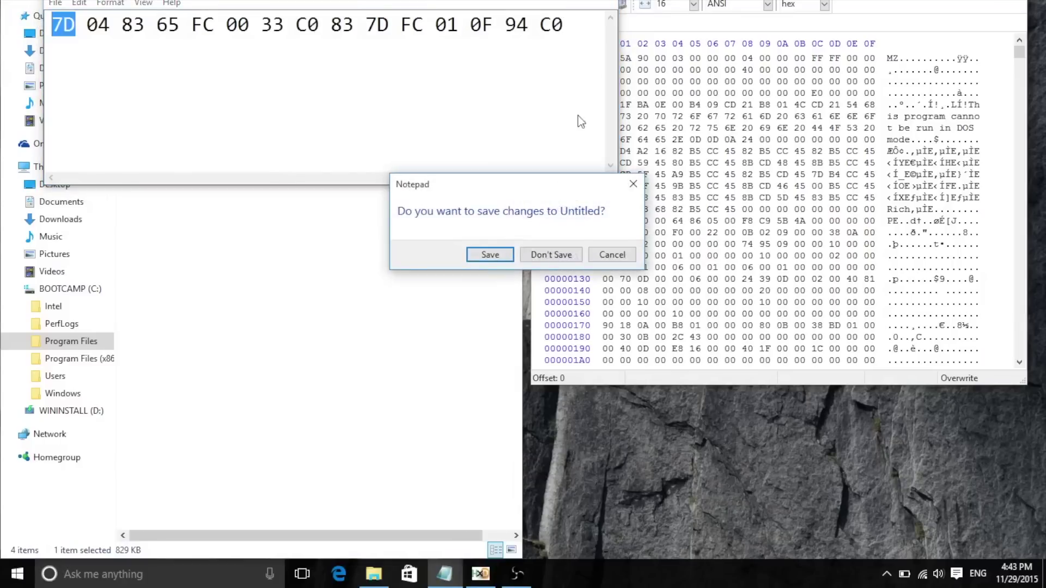
left_click(558, 256)
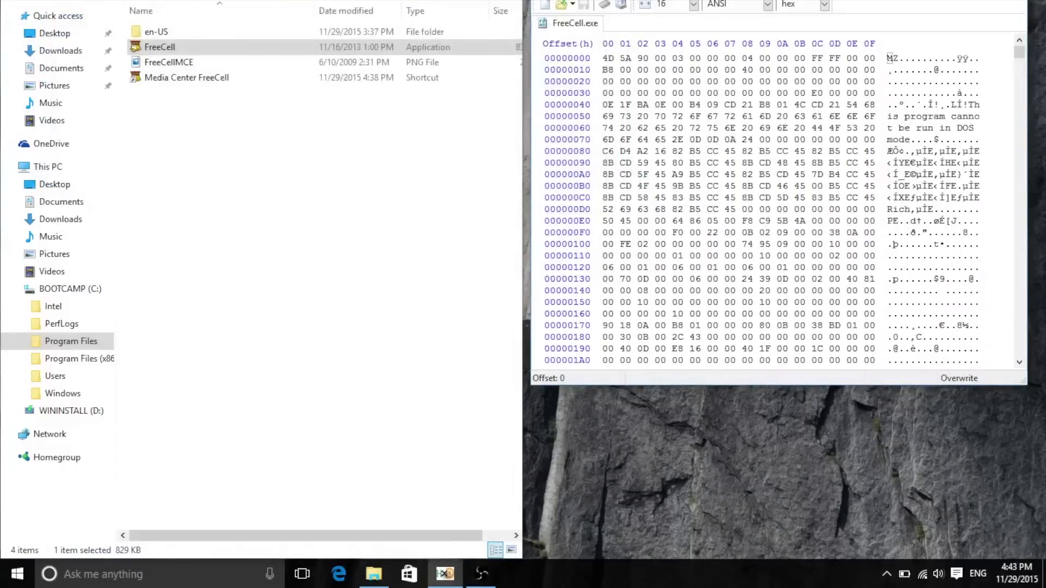
Close HxD and pin SpiderSolitaire from the Microsoft Games folder to Start
key("alt+F4")
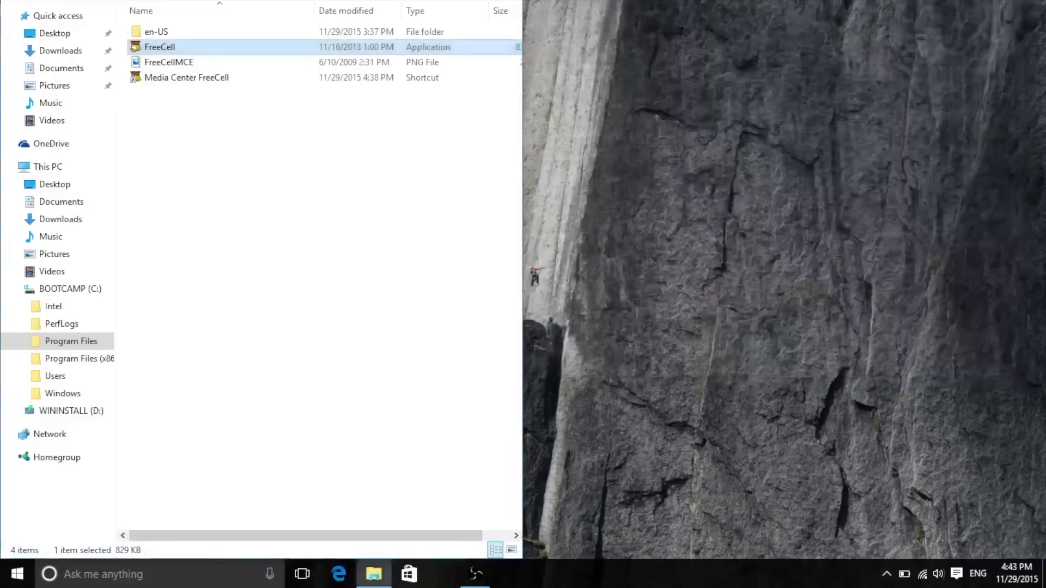
key("BackSpace")
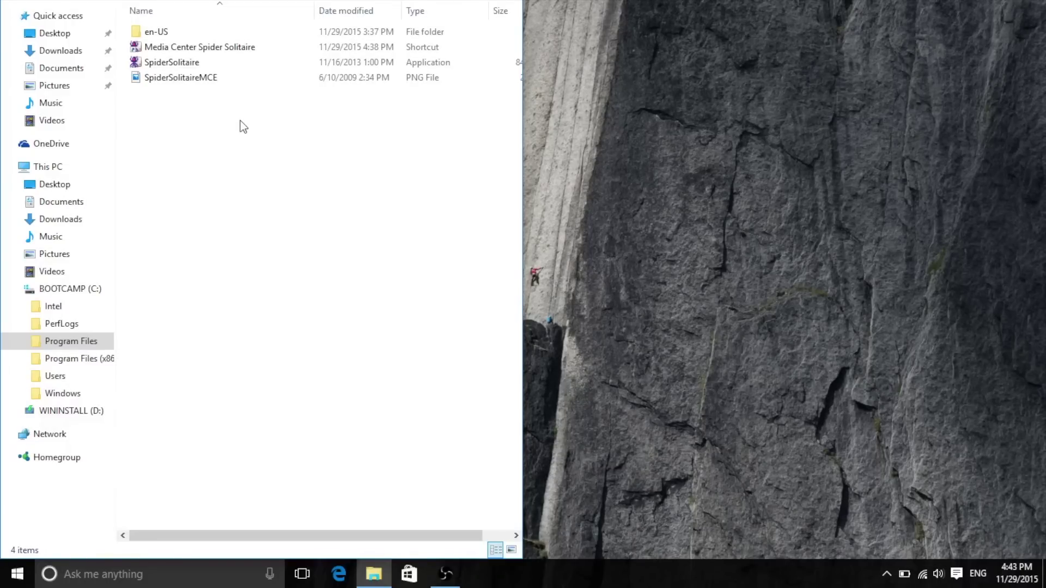
right_click(172, 65)
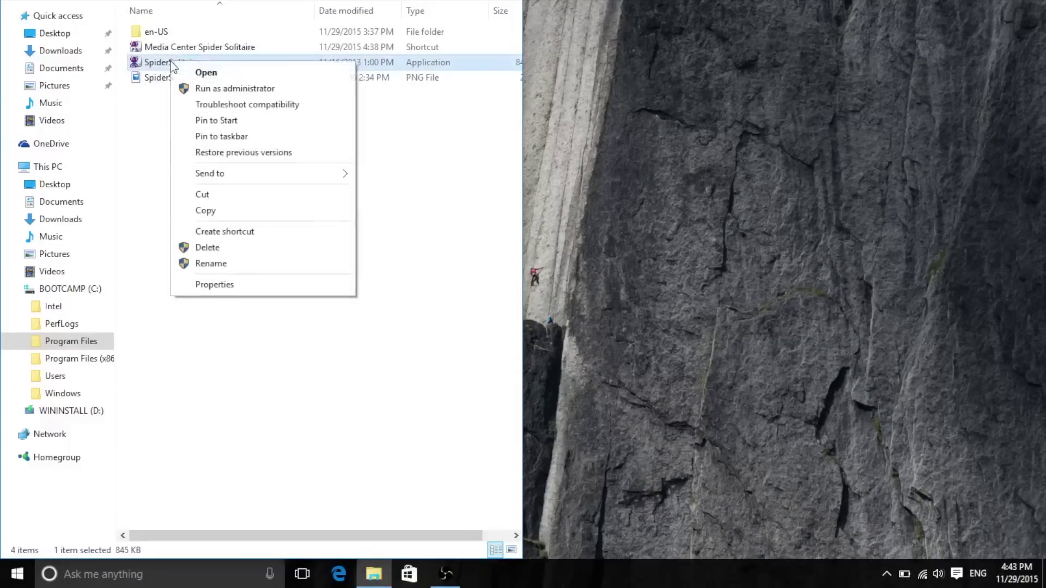
left_click(237, 121)
Launch Spider Solitaire from its new Start menu tile
key("super+d")
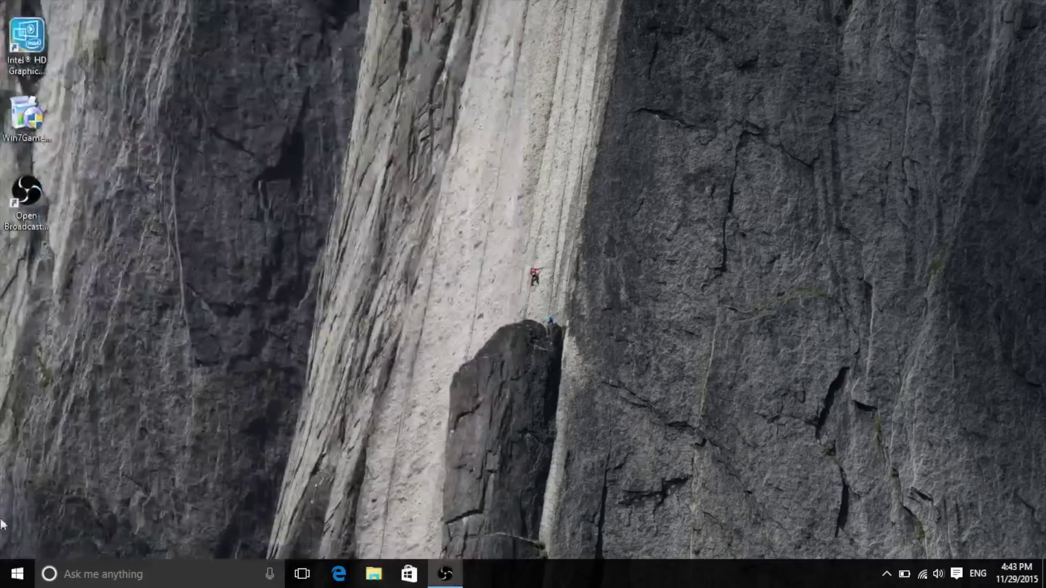
left_click(12, 577)
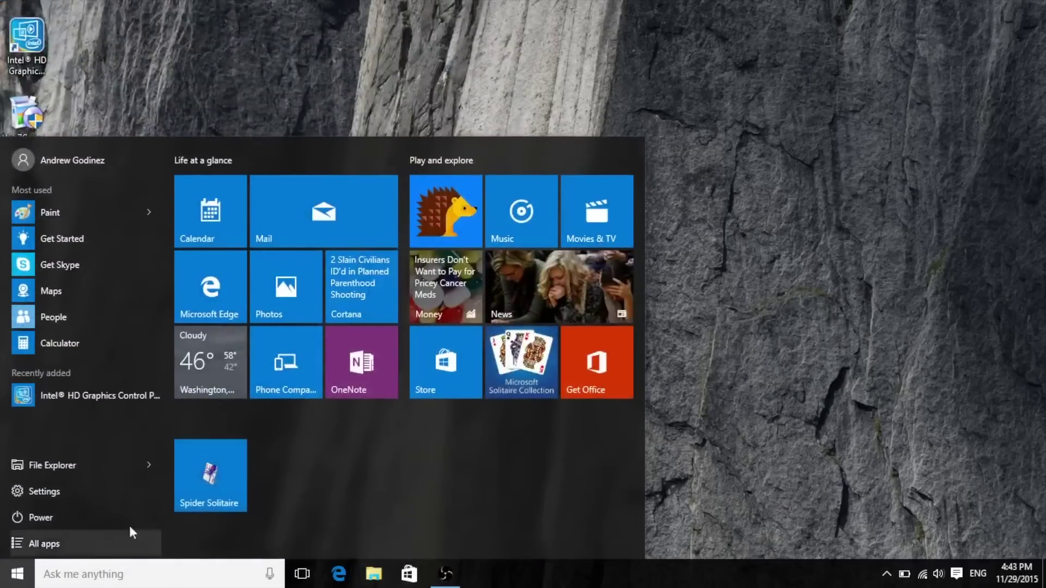
left_click(224, 492)
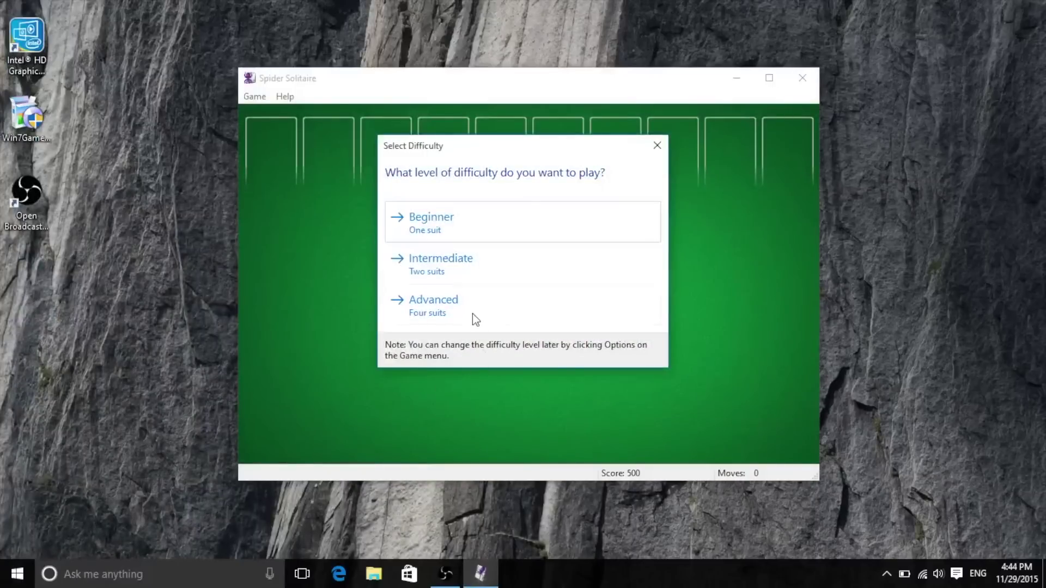
Choose Advanced (Four suits) difficulty to deal a new Spider Solitaire game
left_click(473, 315)
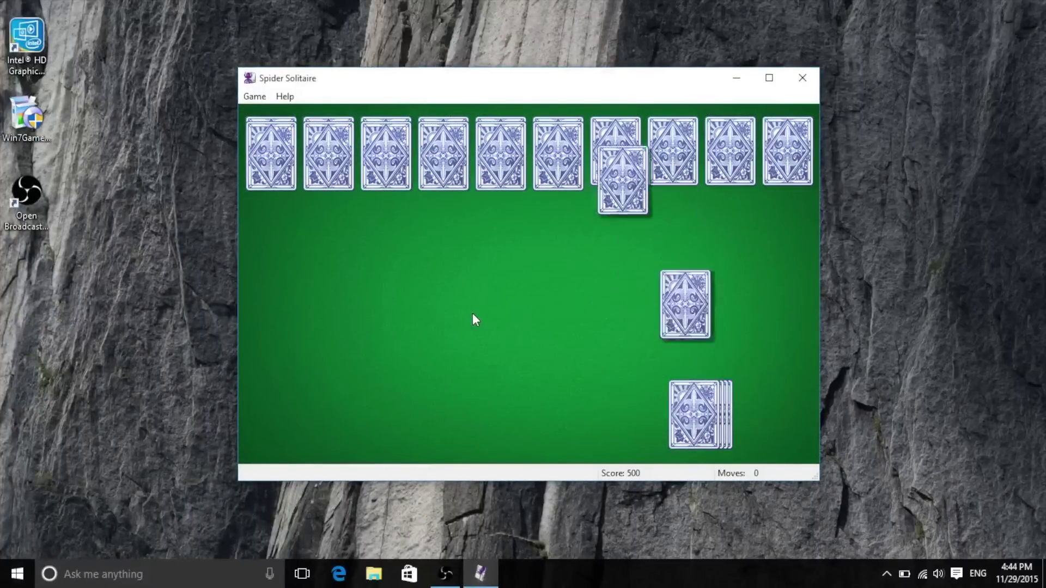